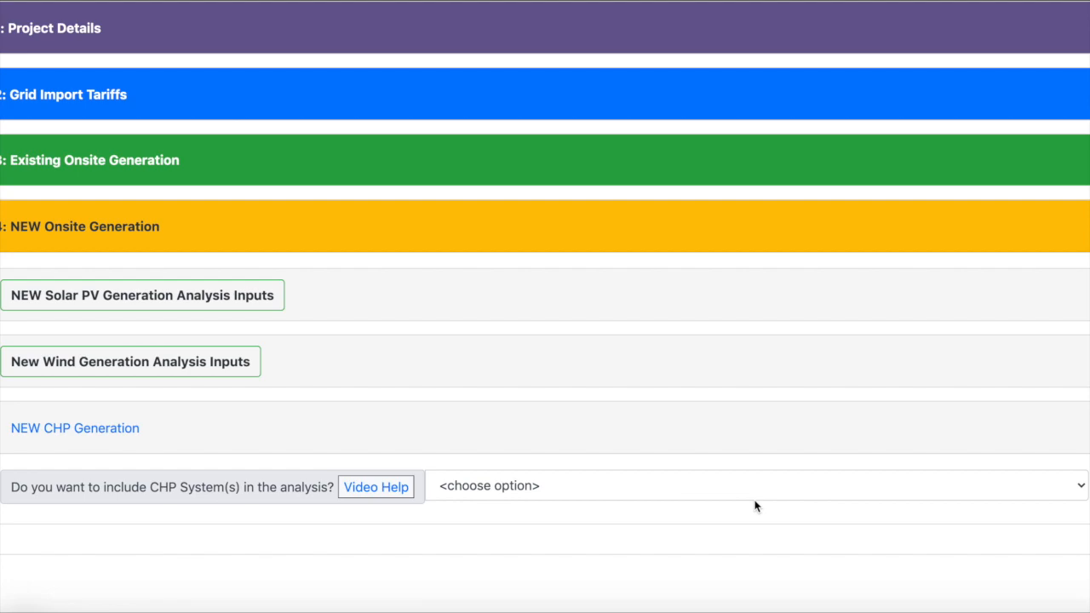
Step: Choose yes for including CHP systems in the analysis and save the choice
click(517, 486)
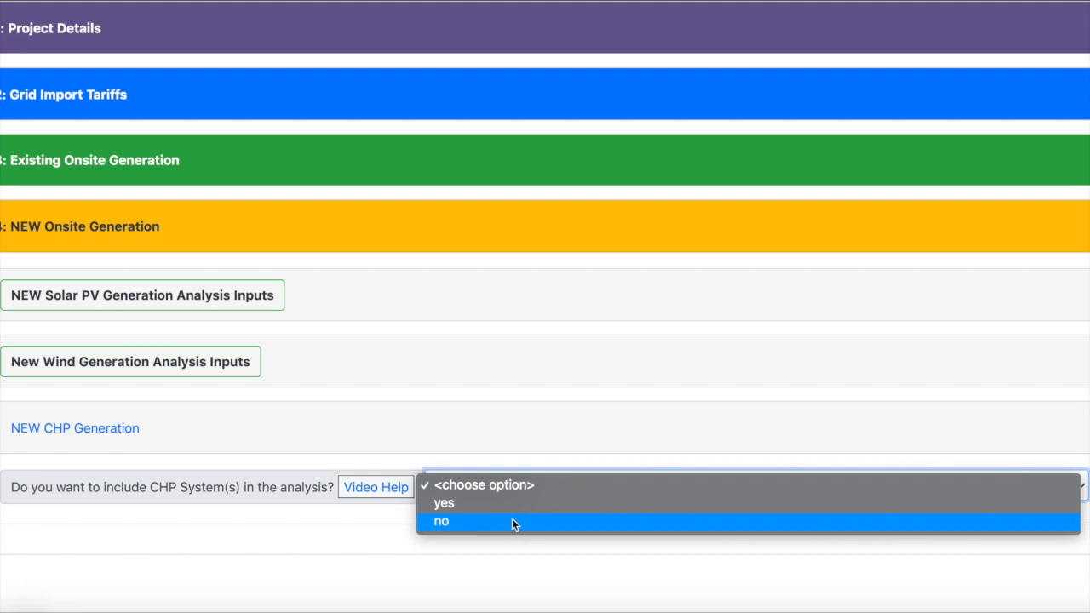
click(512, 521)
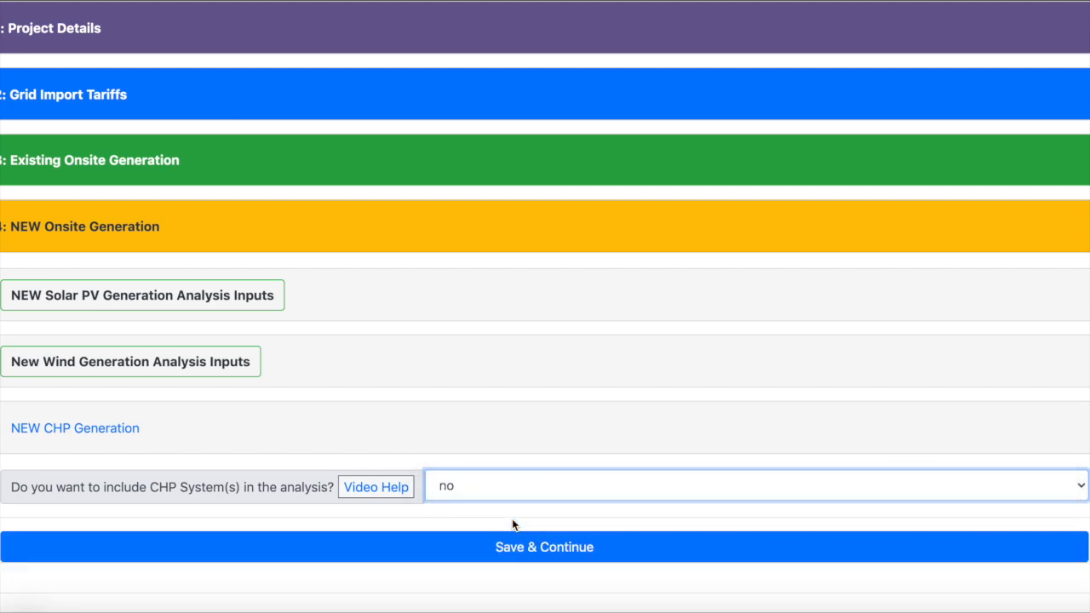
click(479, 494)
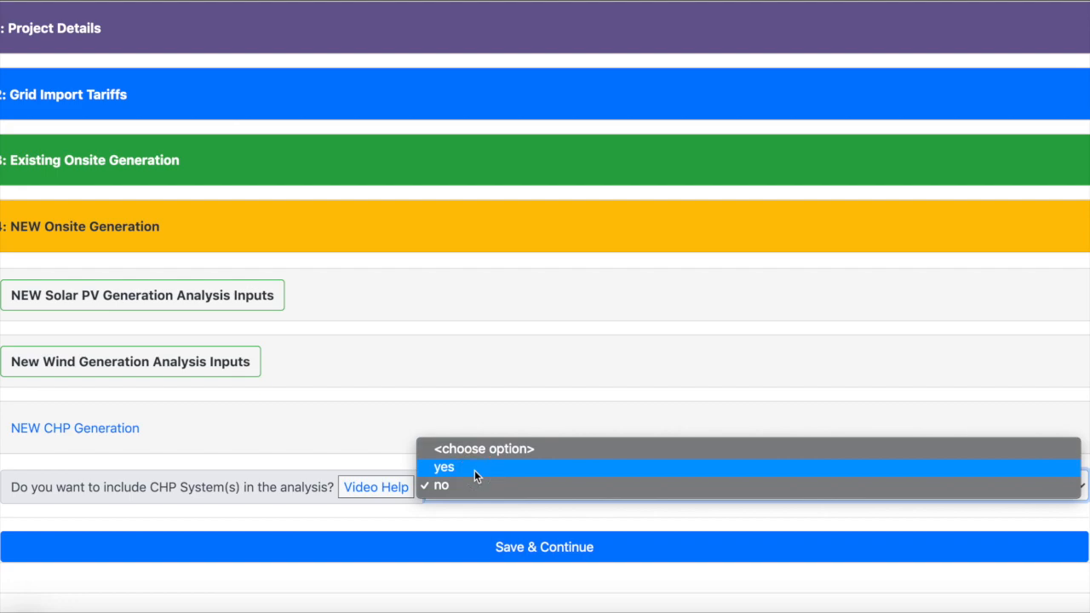
click(474, 470)
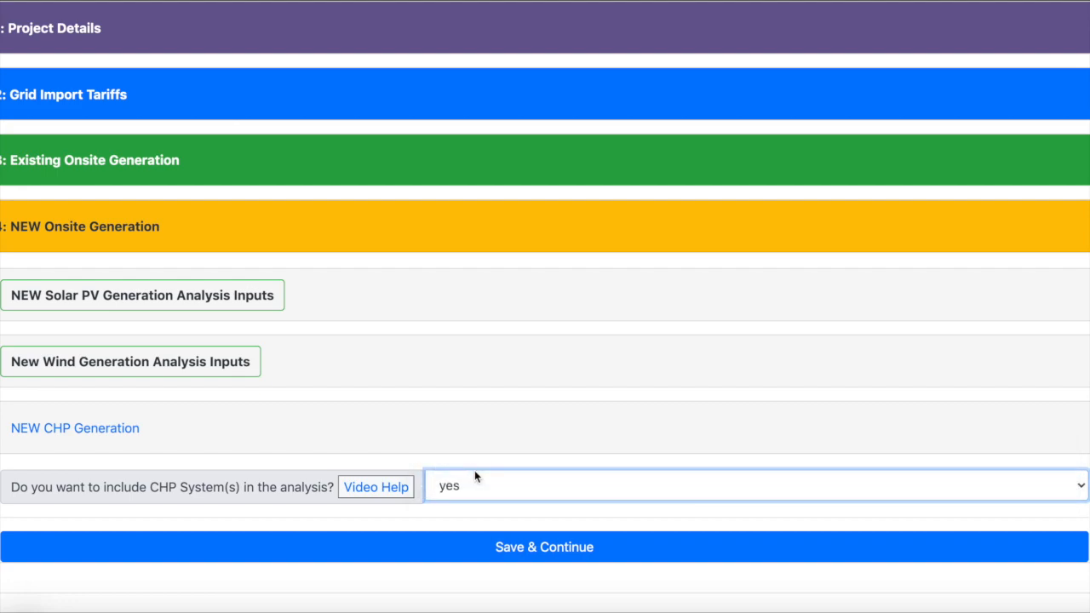
click(481, 551)
scroll(482, 553, down, 3)
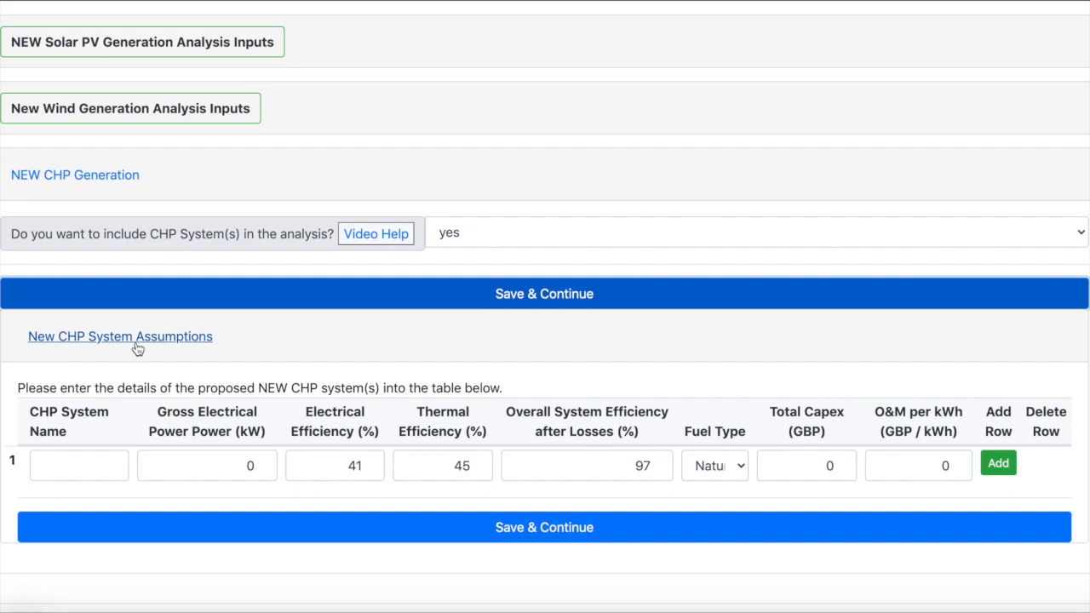
Step: Name the proposed CHP system "New 150 kWe" and set its gross electrical power to 150 kW
click(83, 460)
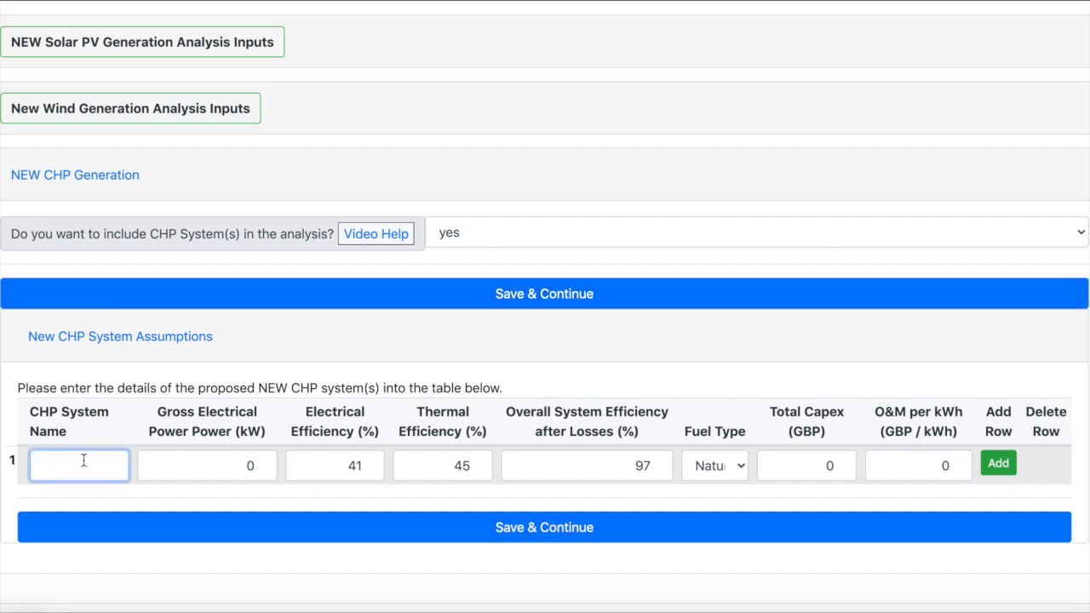
text(New 150 kWe)
drag(215, 466, 270, 460)
text(150)
key(Tab)
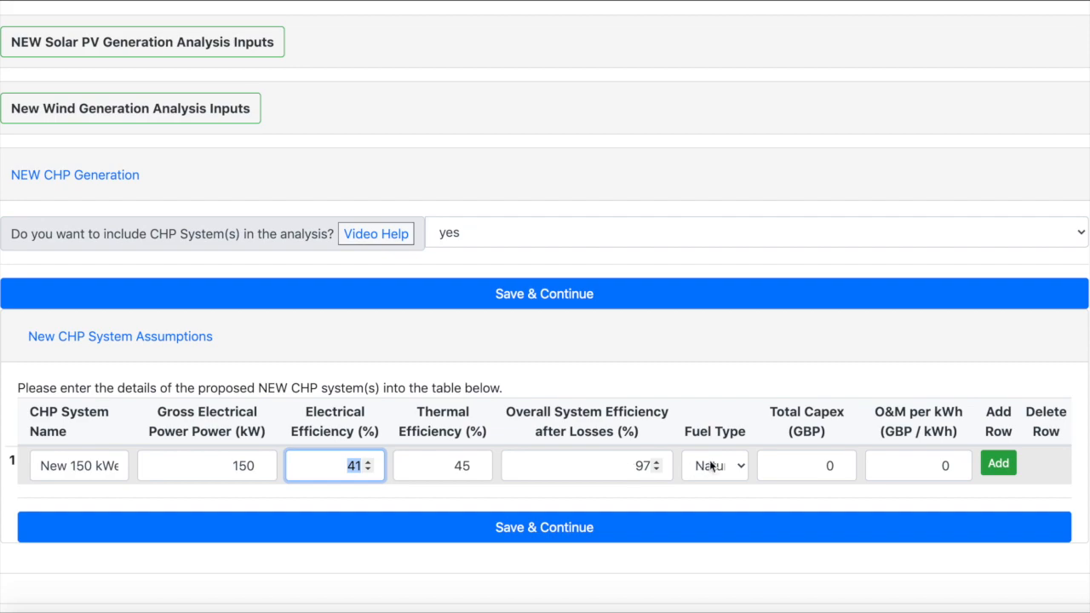
Step: Choose Natural Gas as the CHP system's fuel type and set its total capex to 250000 GBP
click(739, 465)
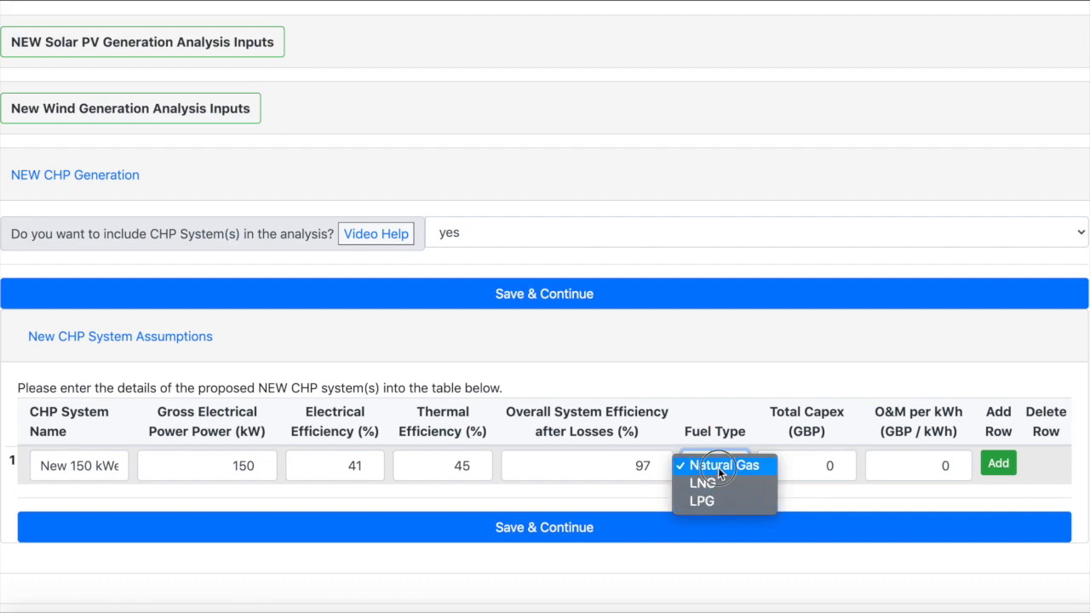
click(717, 468)
drag(799, 469, 848, 463)
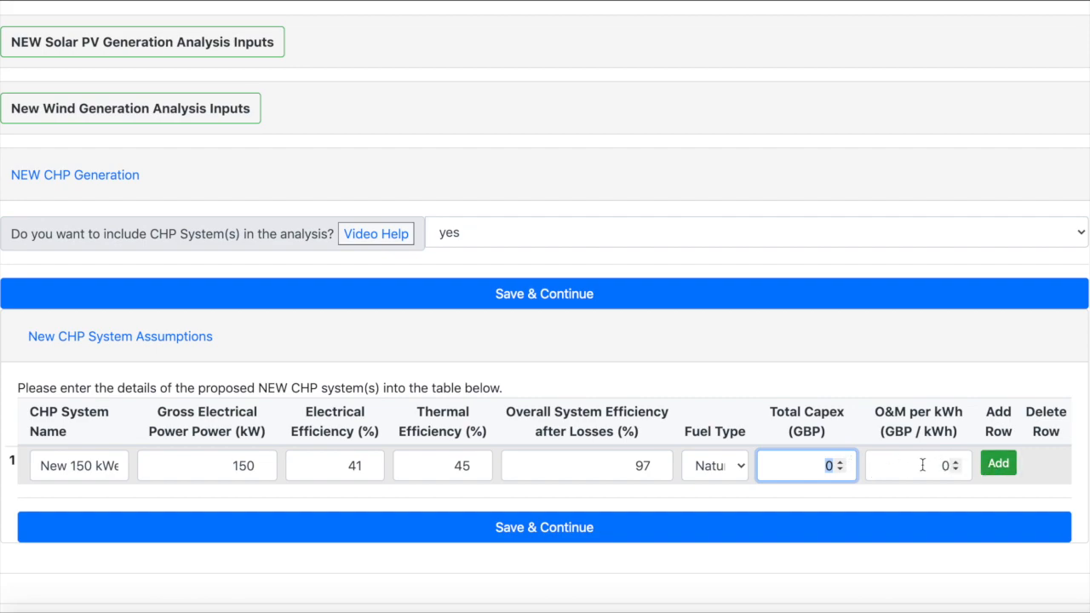
text(250000)
Step: Set the CHP system's O&M cost to 0.015 GBP per kWh
key(Tab)
text(15000)
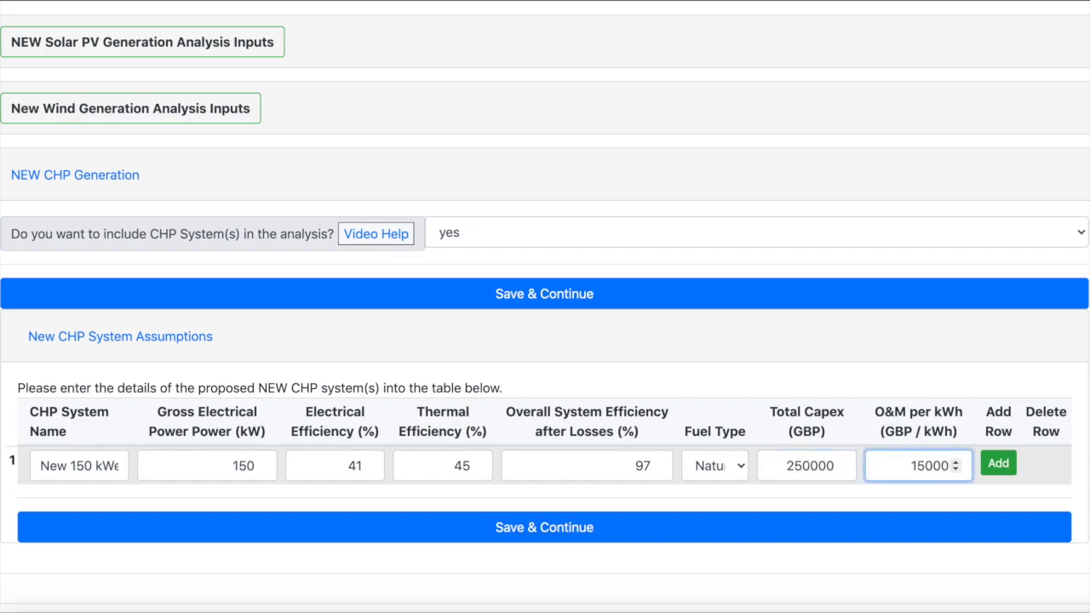
key(BackSpace)
key(BackSpace)
key(BackSpace)
key(BackSpace)
key(BackSpace)
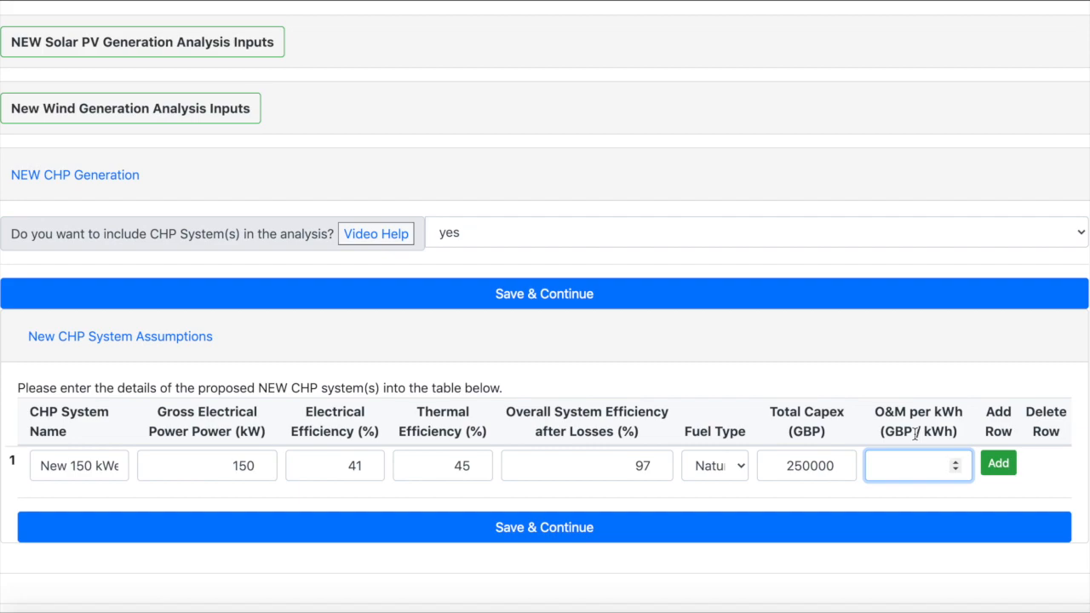
text(0.015)
Step: Add and delete a spare second CHP system row, and save the system assumptions
click(997, 463)
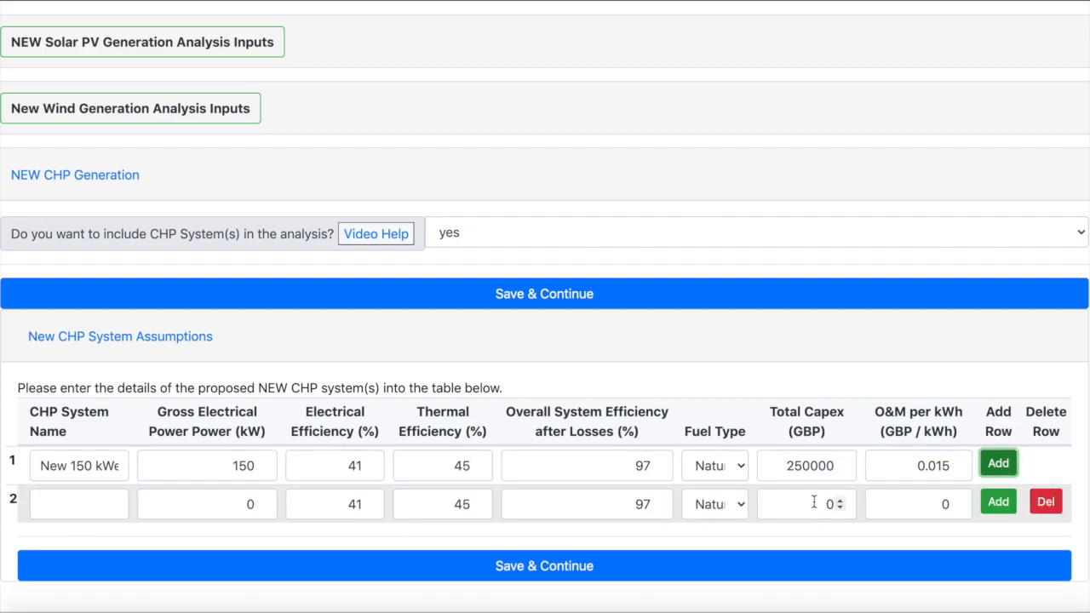
click(1045, 502)
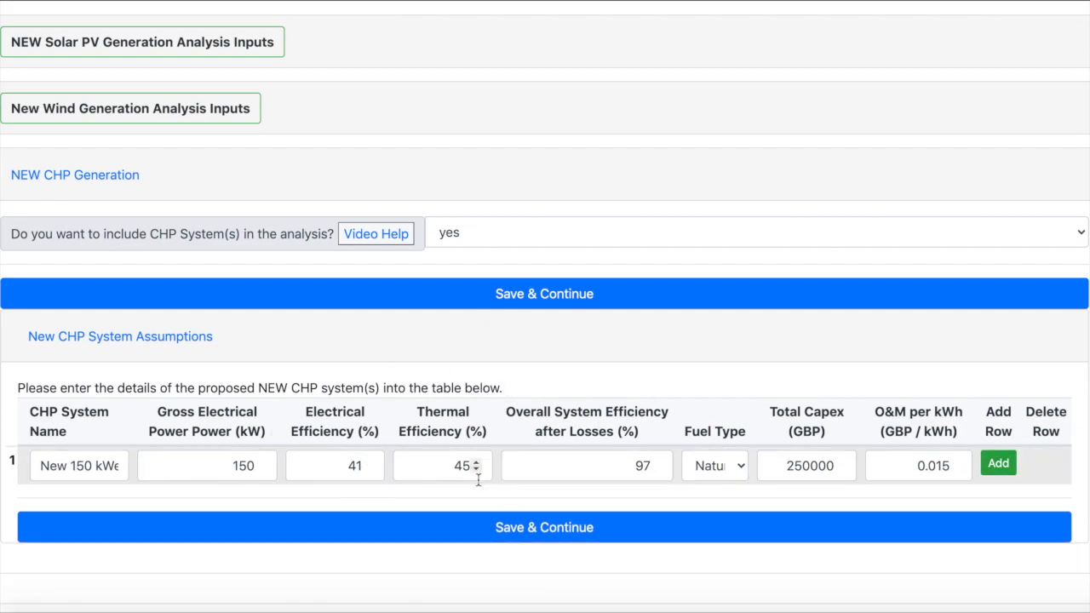
click(478, 530)
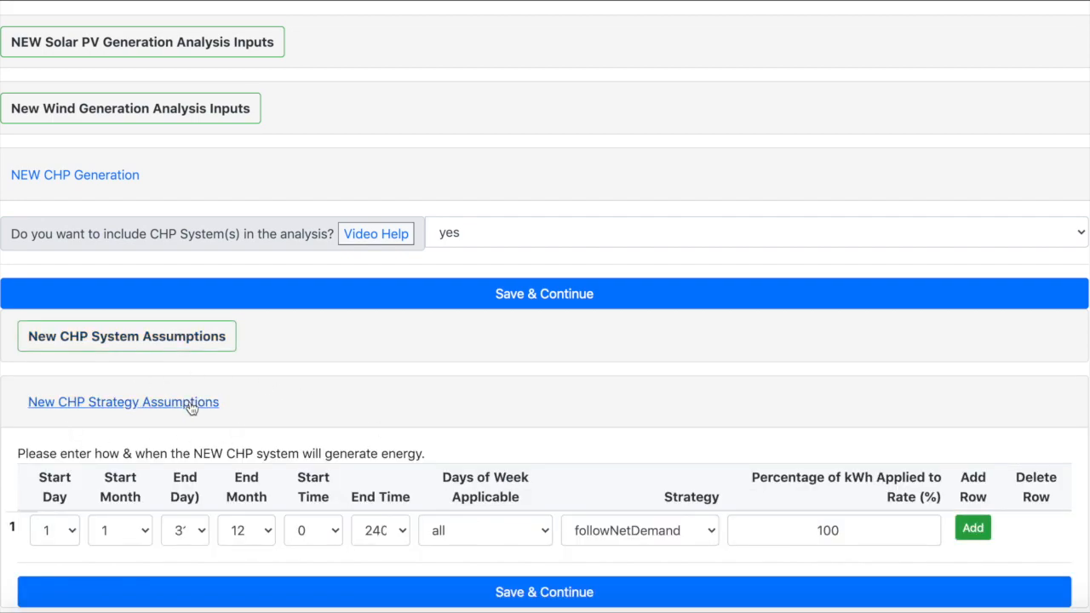
Step: Set the end month of the first CHP strategy row to 3
scroll(192, 409, down, 1)
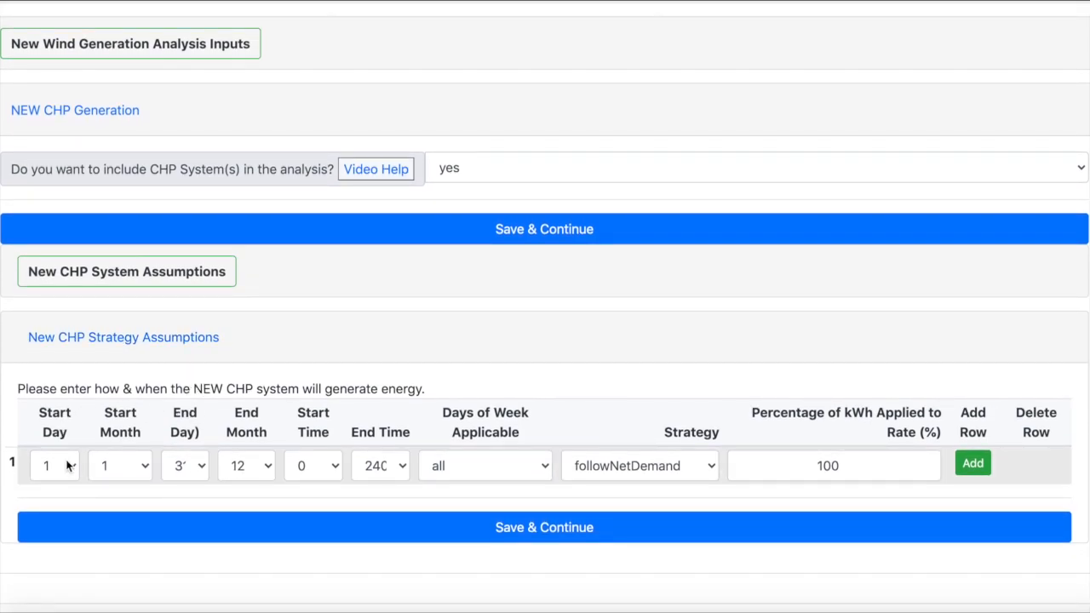
click(201, 469)
click(210, 469)
click(247, 469)
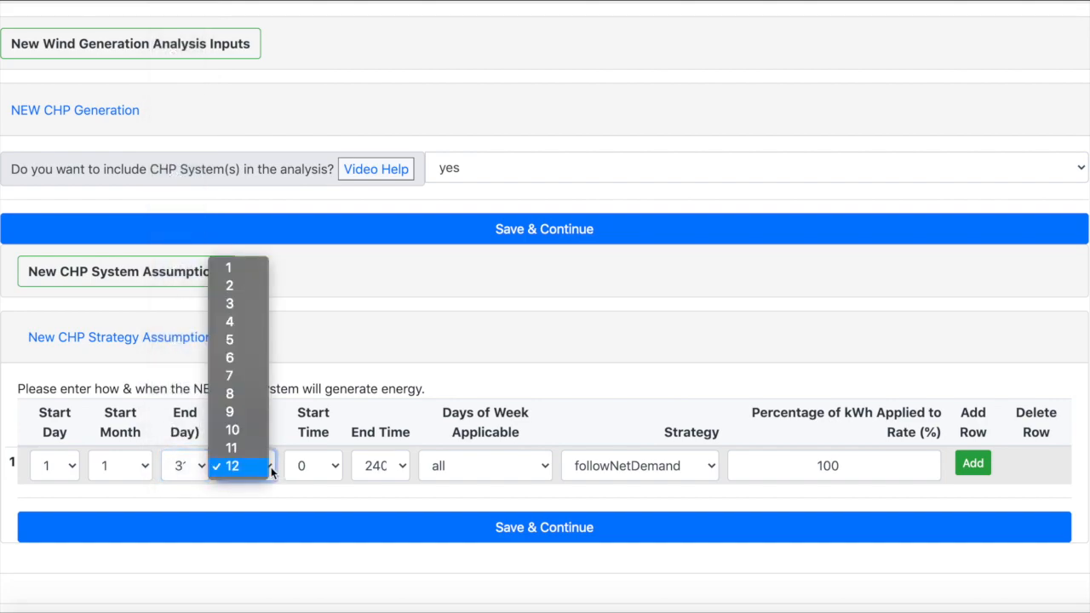
click(248, 305)
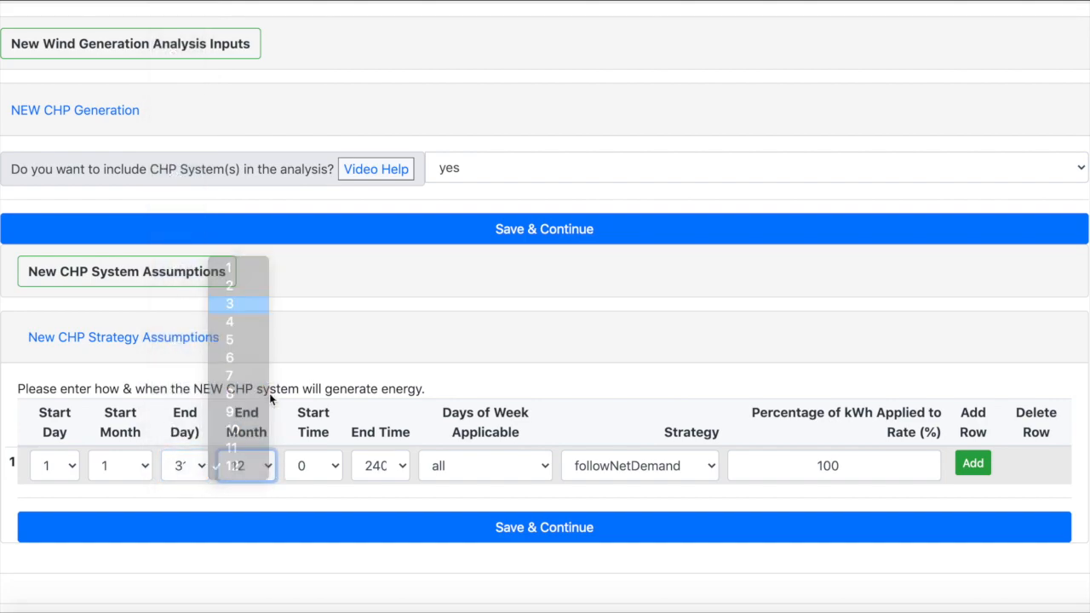
Step: Set the first strategy row to run from 700 to 2200 on weekdays
click(325, 465)
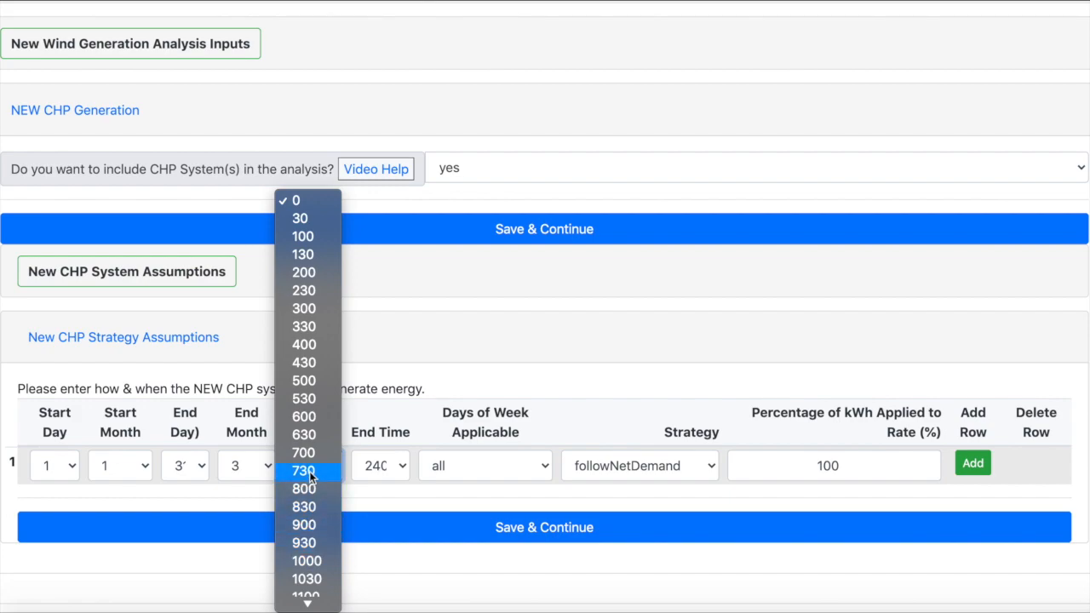
click(309, 458)
click(394, 467)
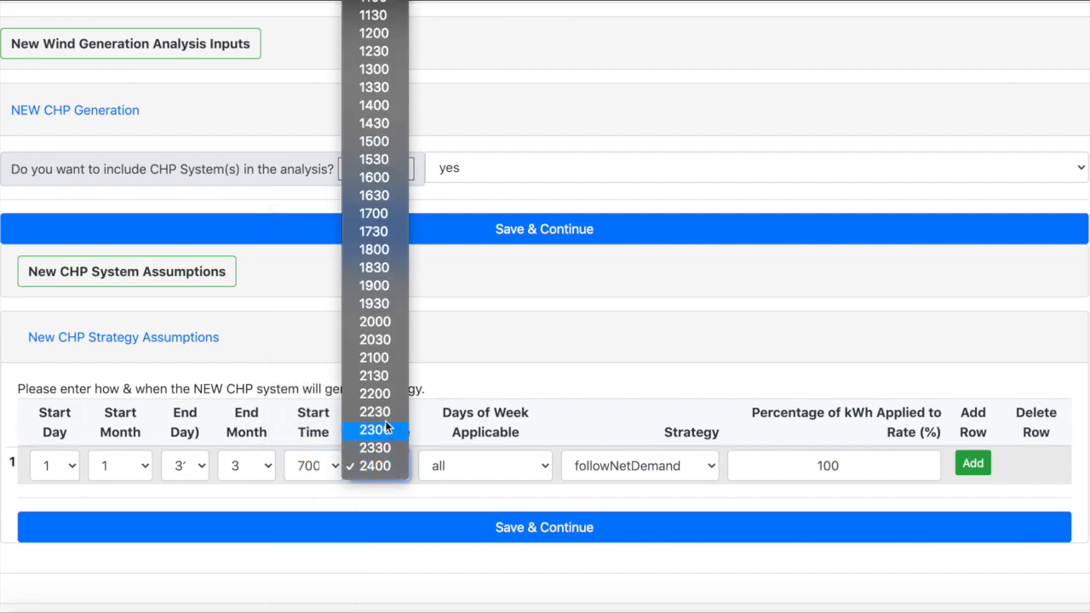
click(383, 393)
click(533, 466)
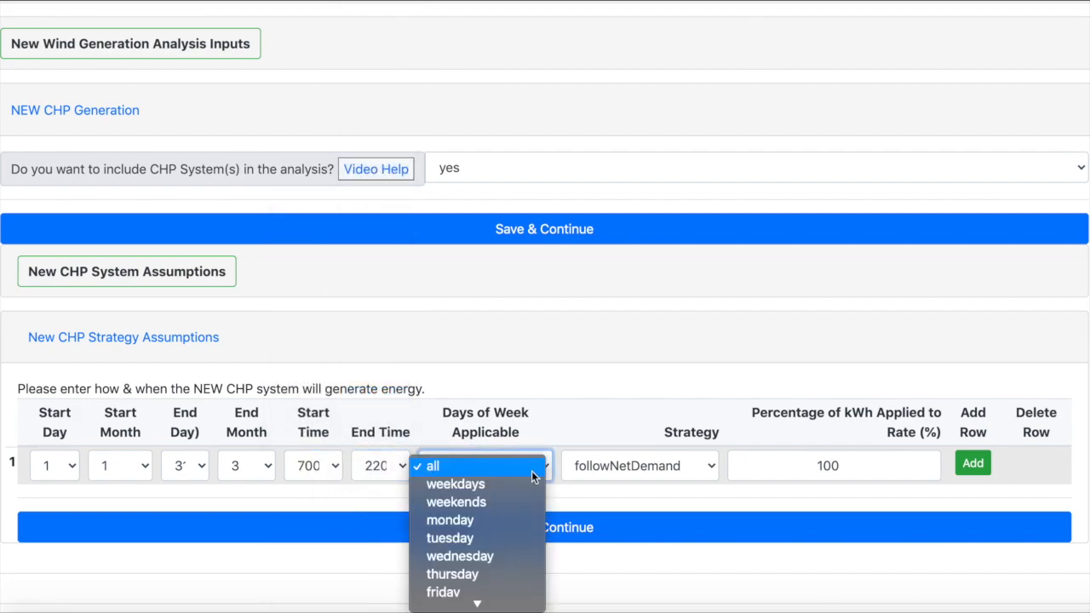
click(530, 481)
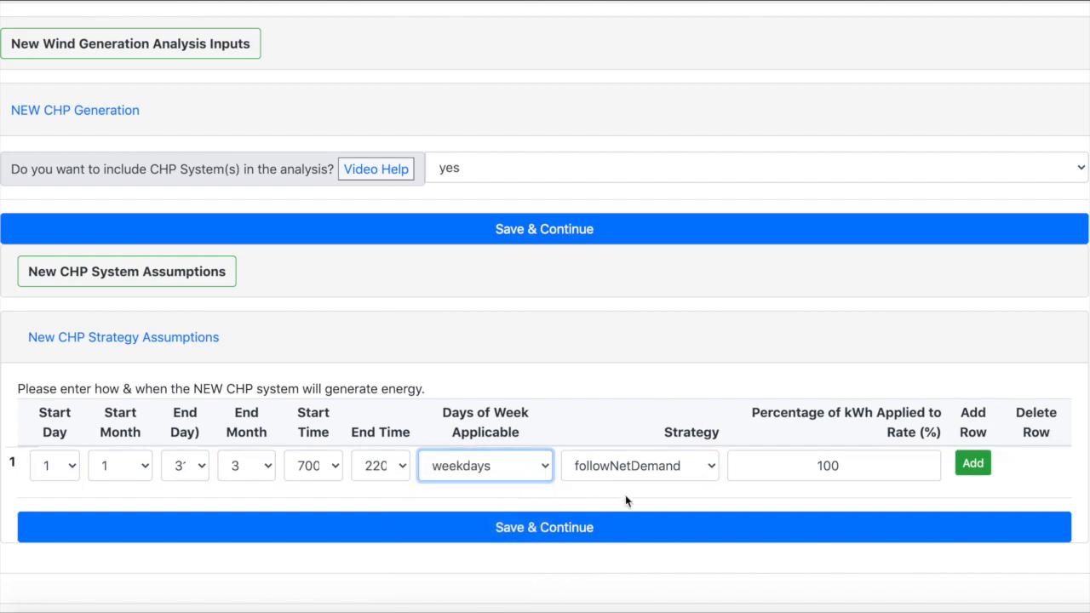
Step: Reopen the CHP system assumptions and examine the strategy options available for the first strategy row
click(711, 466)
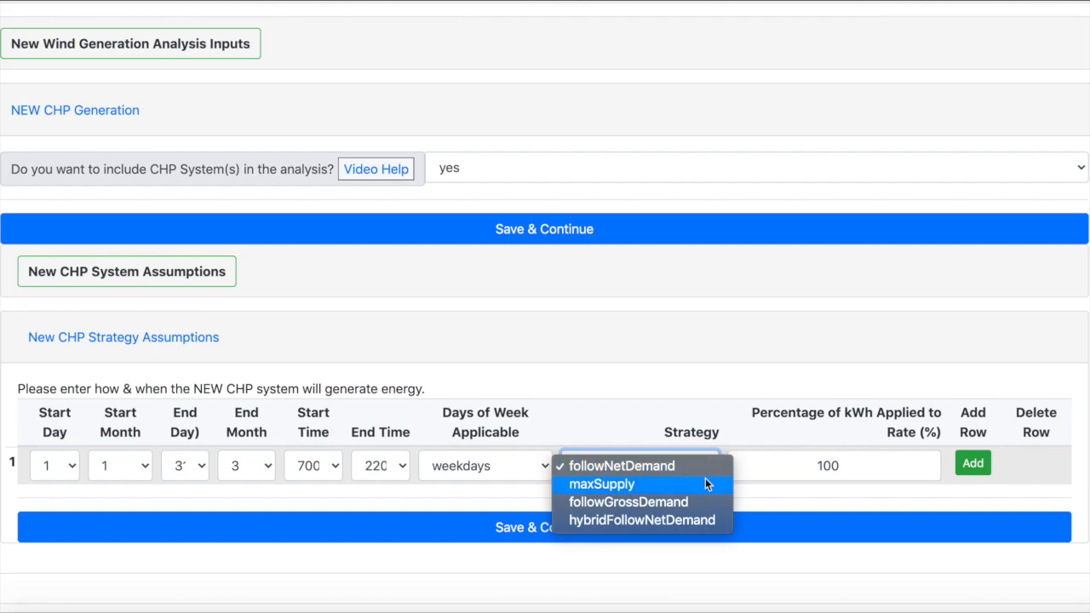
click(155, 271)
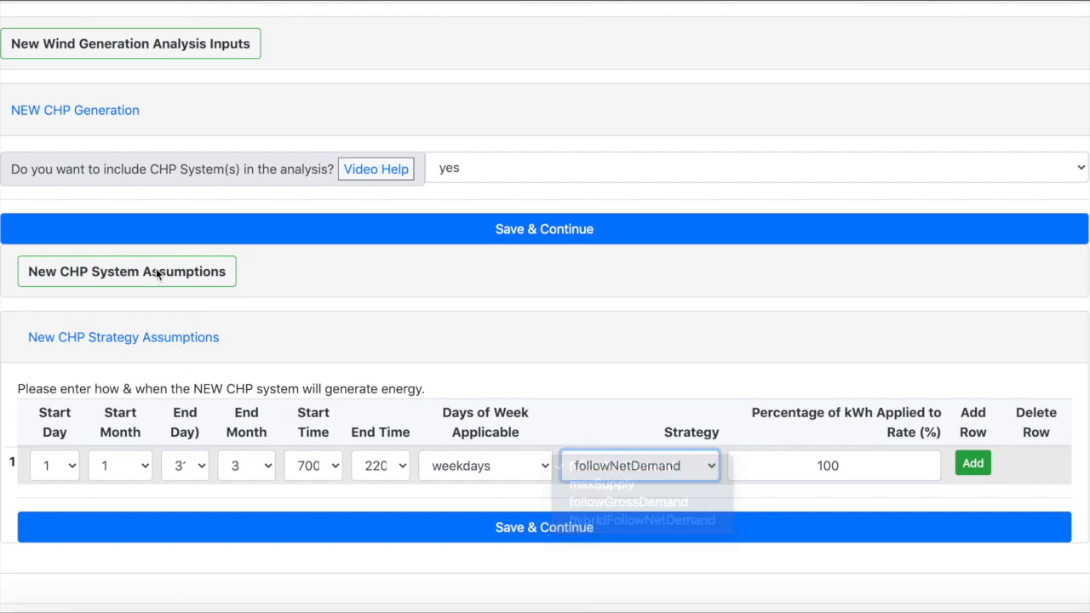
click(134, 275)
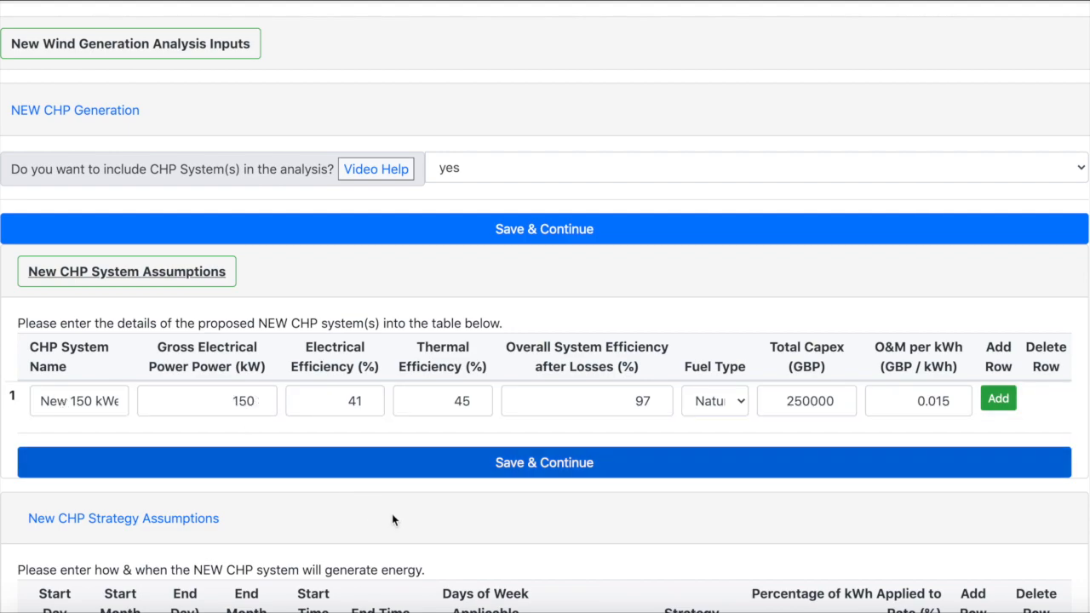
scroll(392, 514, down, 2)
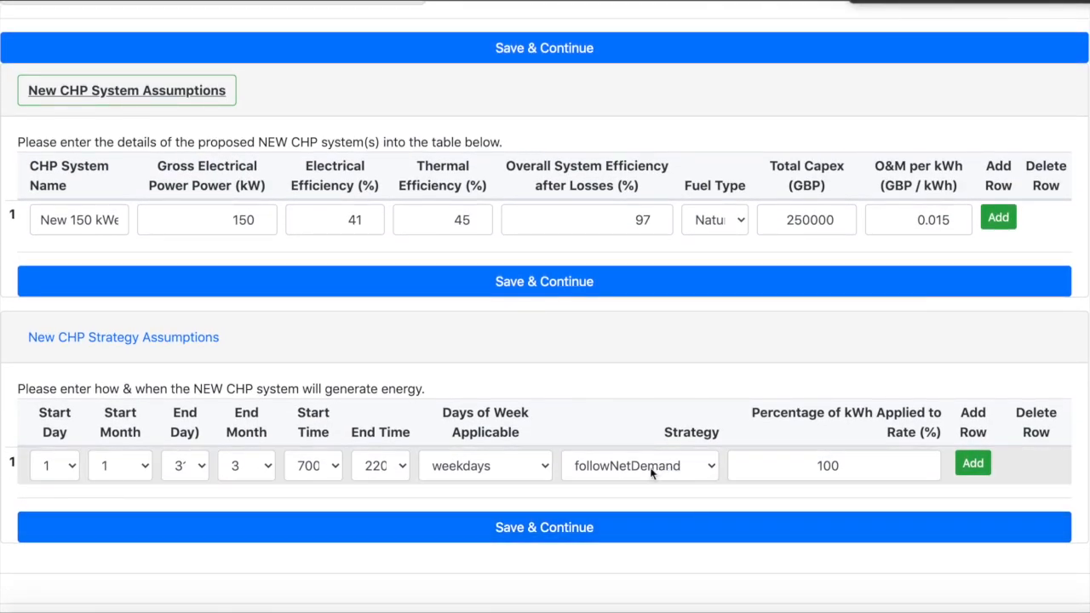
click(649, 468)
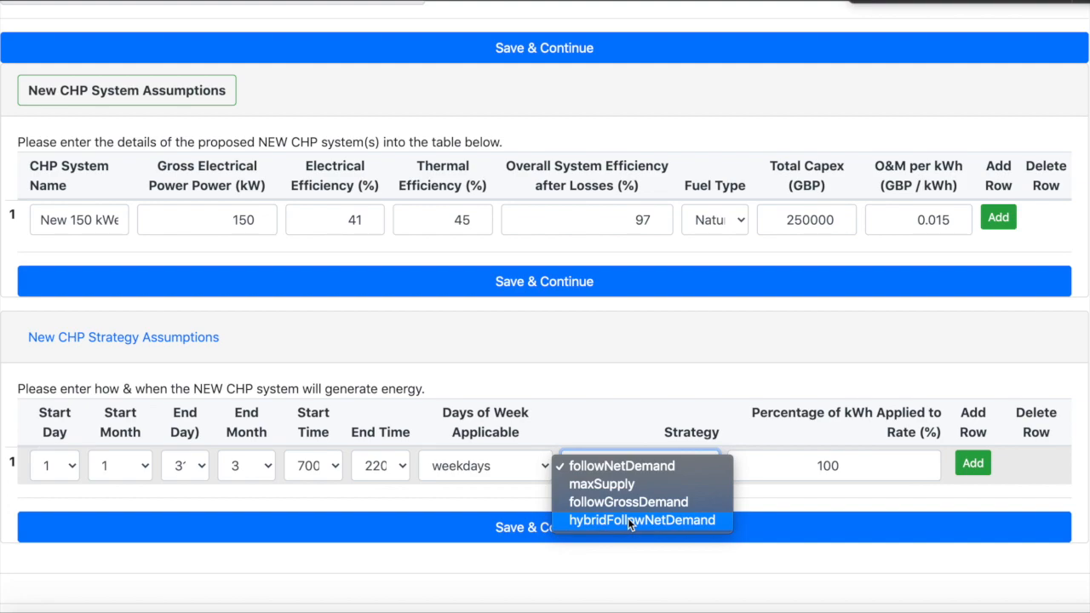
click(772, 453)
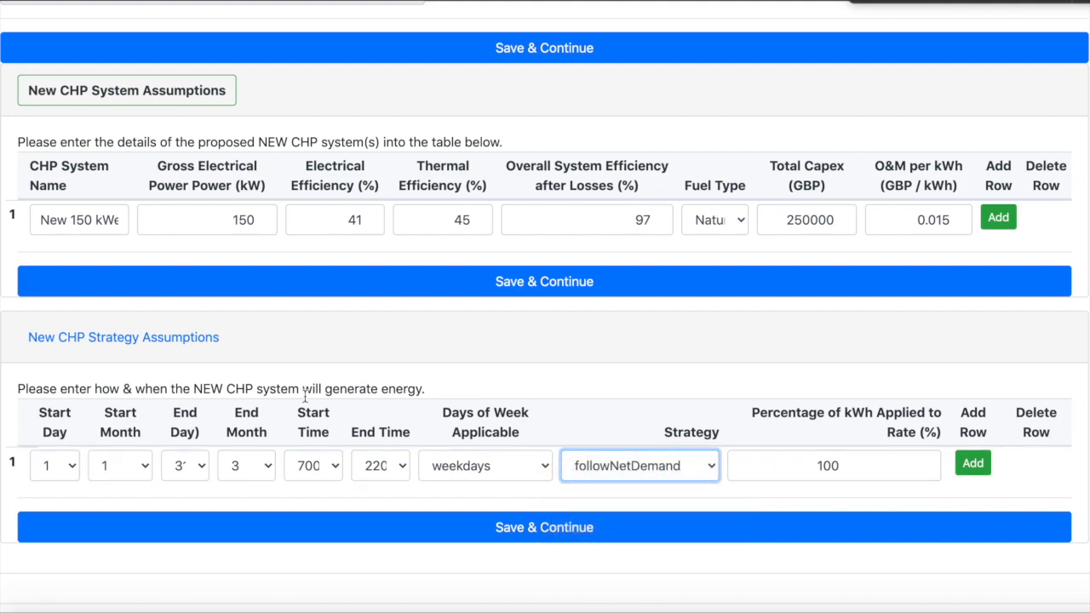
Step: Try 60 as the first strategy row's percentage of kWh applied to rate and restore it to 100
double_click(830, 465)
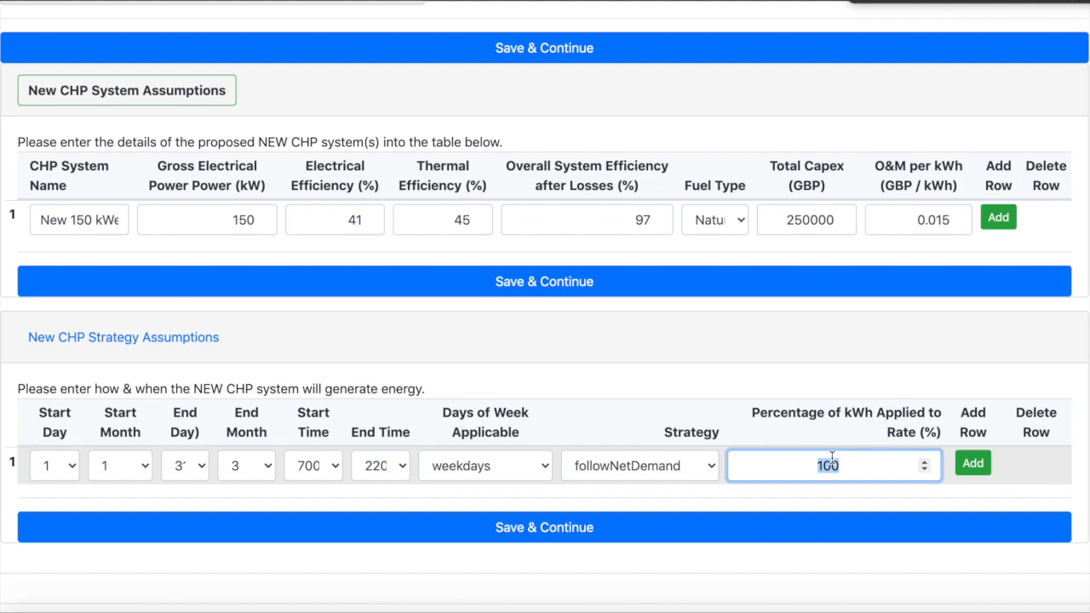
text(60)
double_click(830, 465)
text(100)
Step: Add a second strategy row and save the CHP strategy assumptions
click(972, 463)
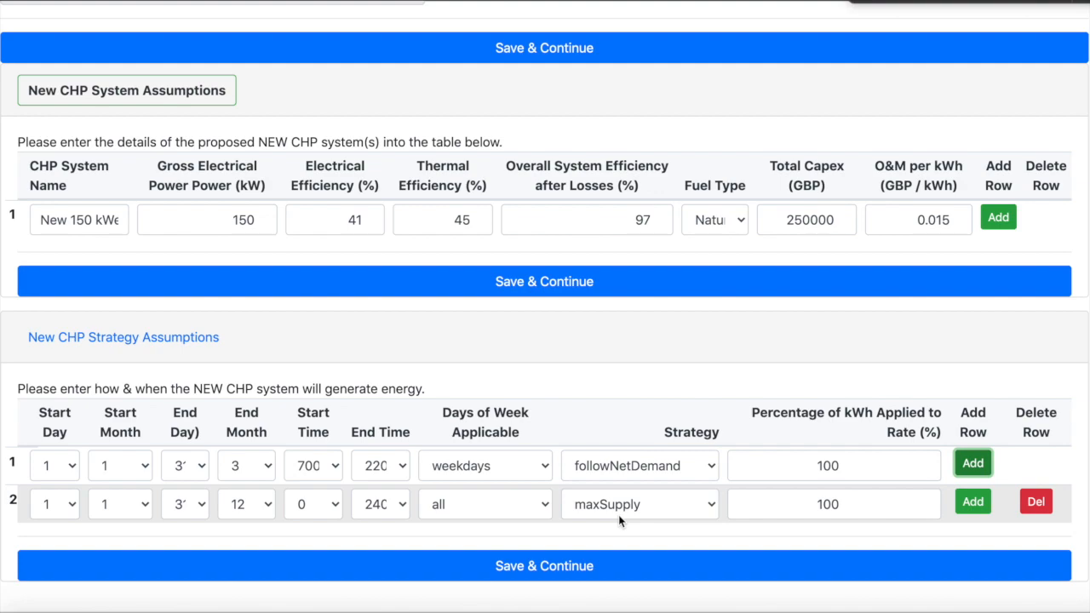
click(524, 567)
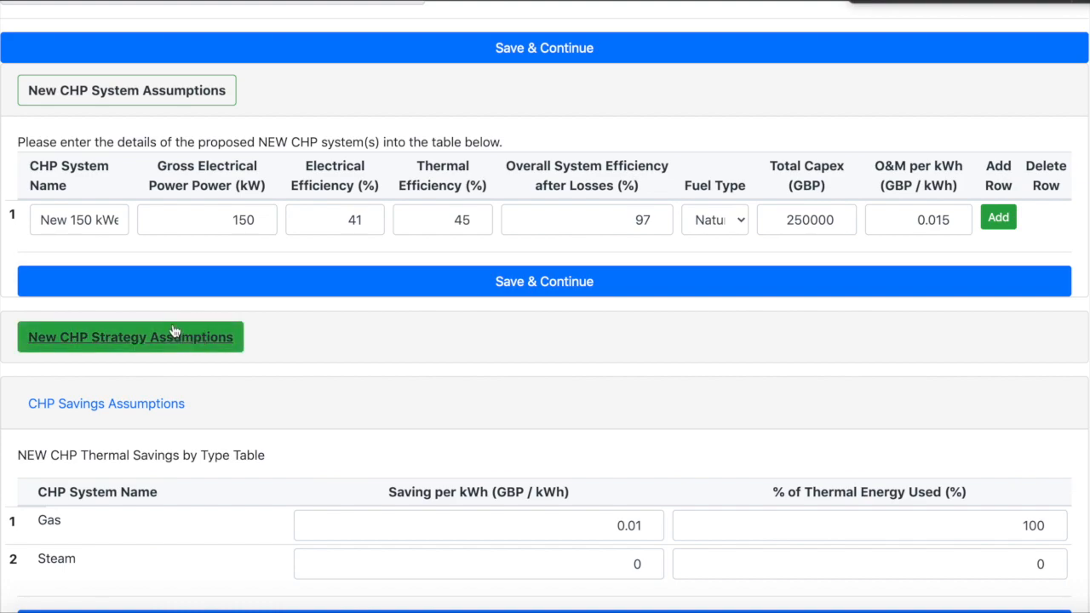
Step: Check the gas and steam thermal energy use and the gas saving per kWh, and save the CHP savings assumptions
scroll(200, 355, down, 1)
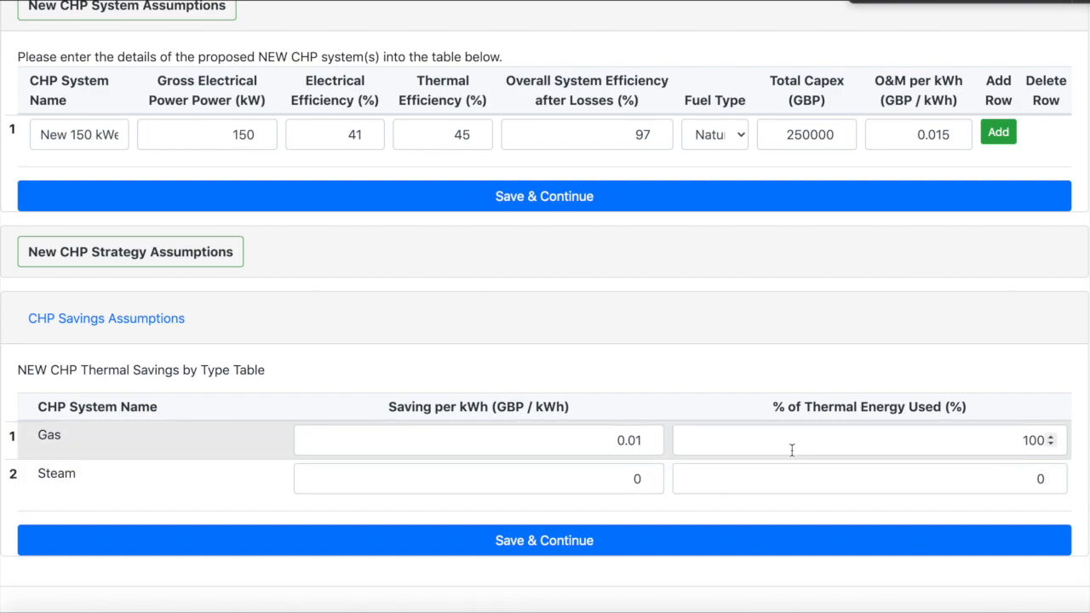
double_click(1012, 441)
double_click(1023, 477)
double_click(1014, 438)
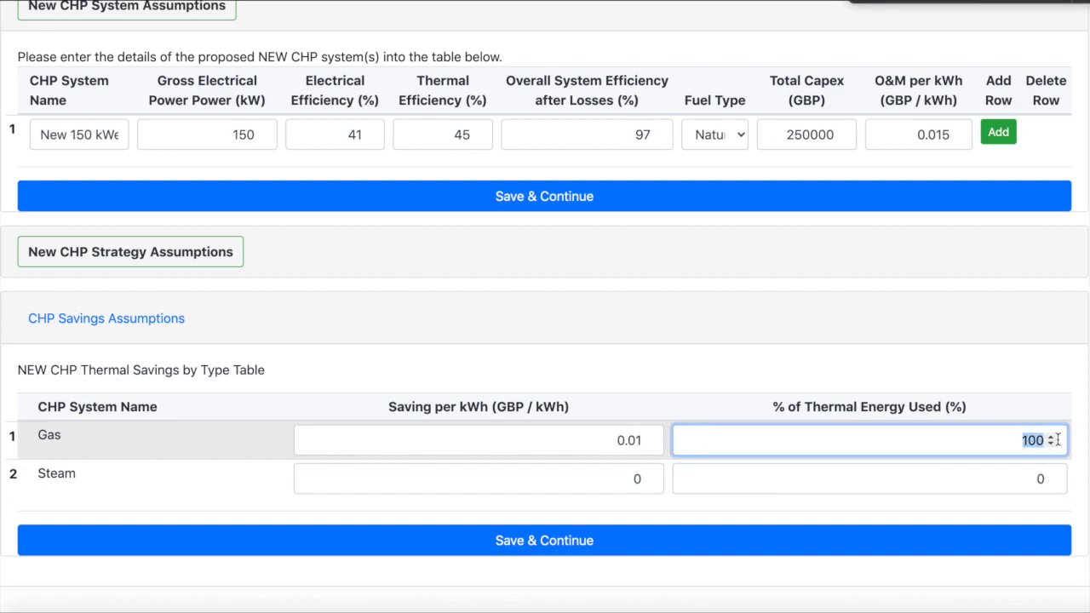
double_click(1032, 481)
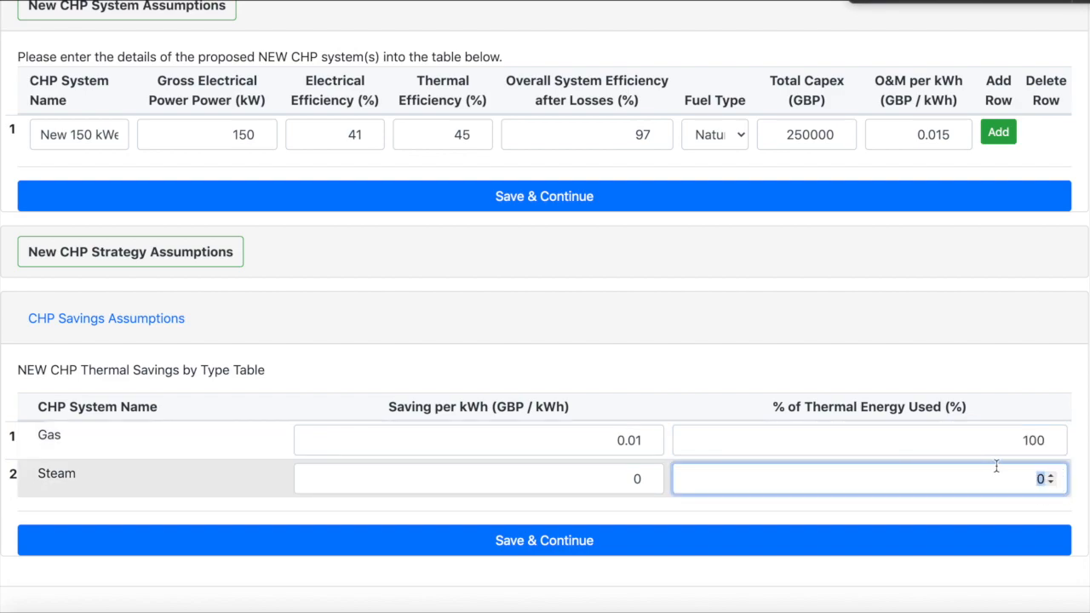
double_click(611, 441)
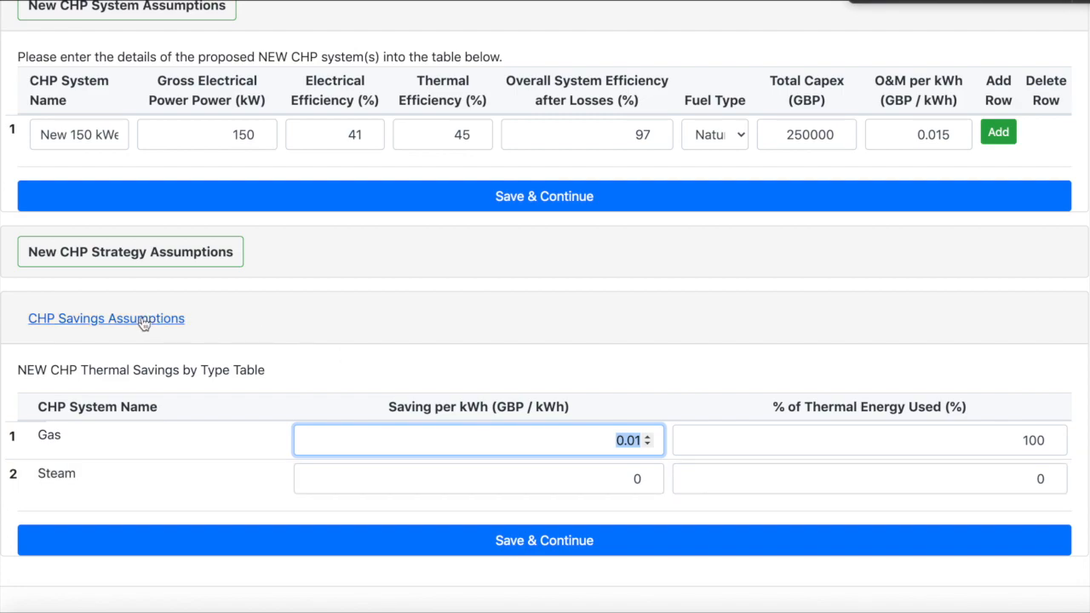
click(528, 537)
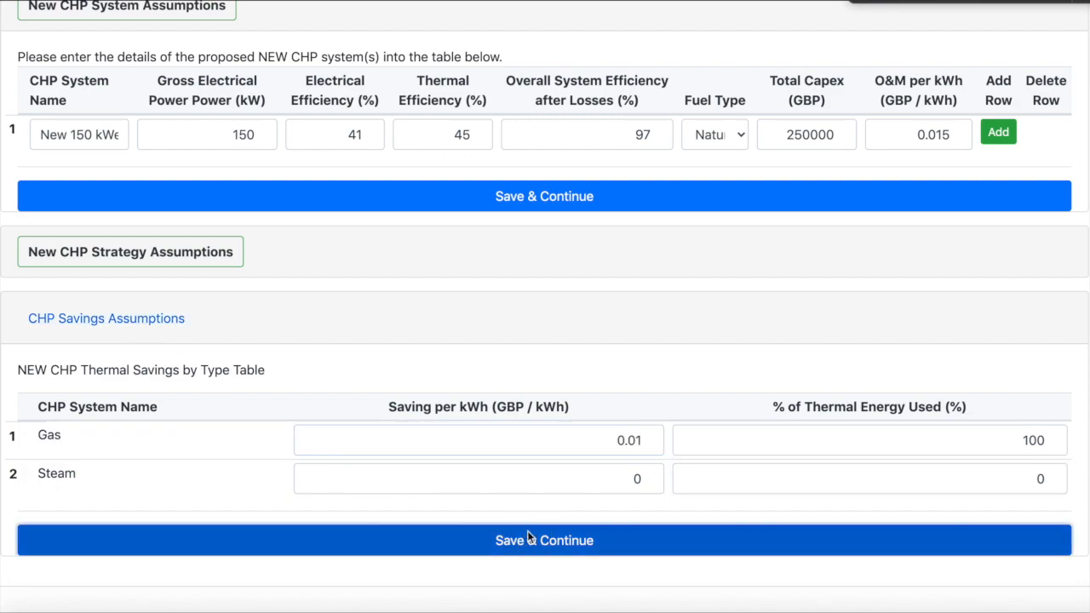
Step: Check the cost per kWh of each CHP fuel type and save the fuel cost assumptions
scroll(463, 418, down, 2)
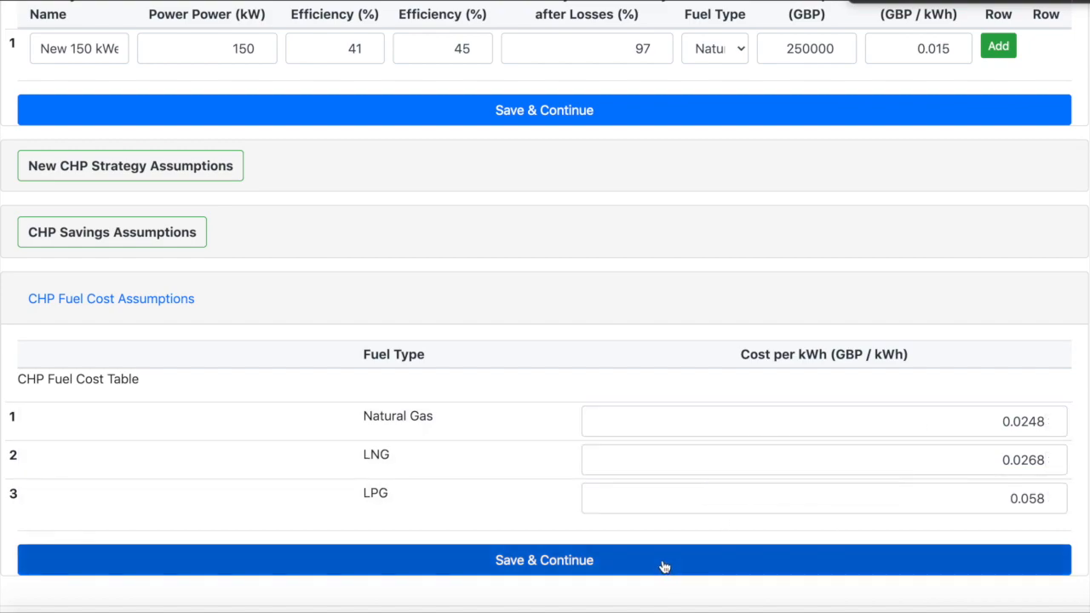
click(663, 562)
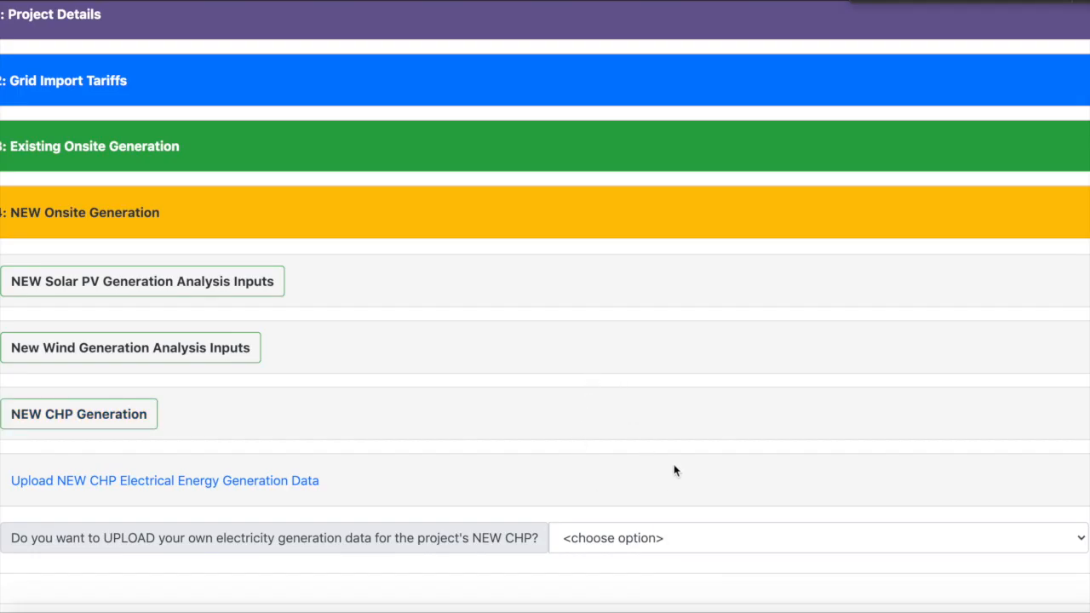